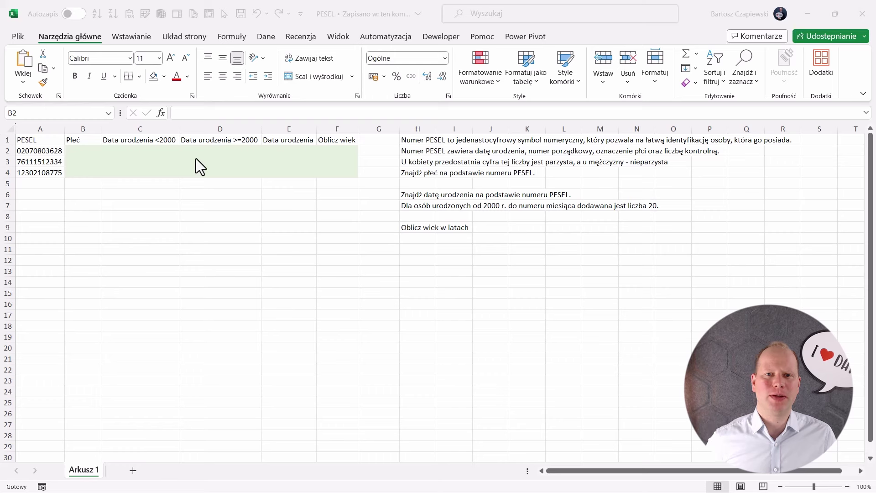
Copy the PESEL description and sex-finding task lines from H1:H4 of the PESEL sheet
click(124, 205)
drag(54, 152, 48, 172)
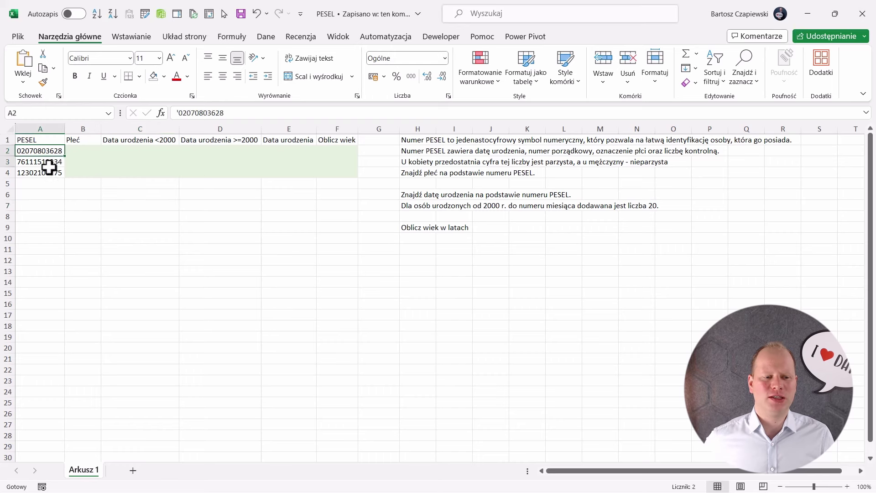
click(80, 151)
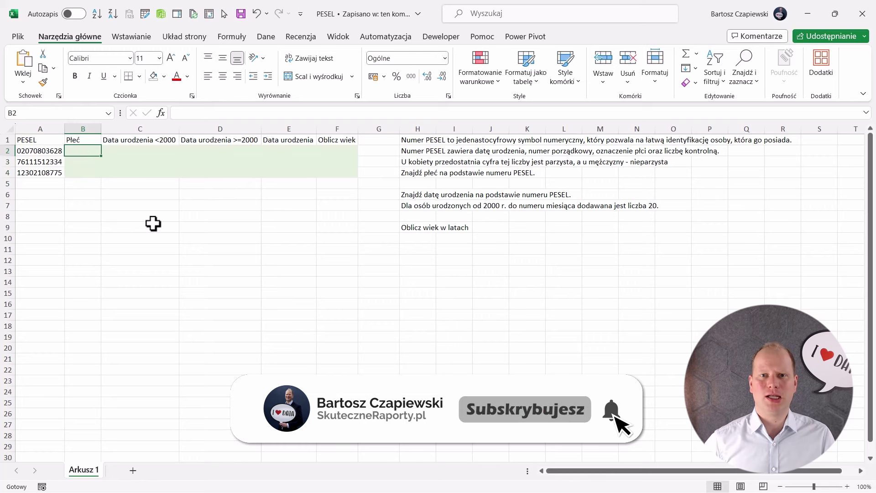
drag(420, 141, 427, 175)
key(ctrl+c)
key(ctrl+q)
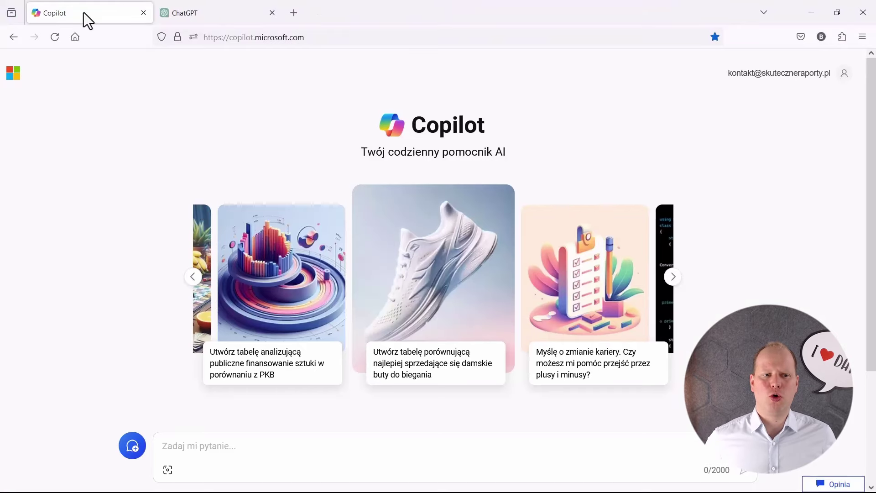
click(199, 21)
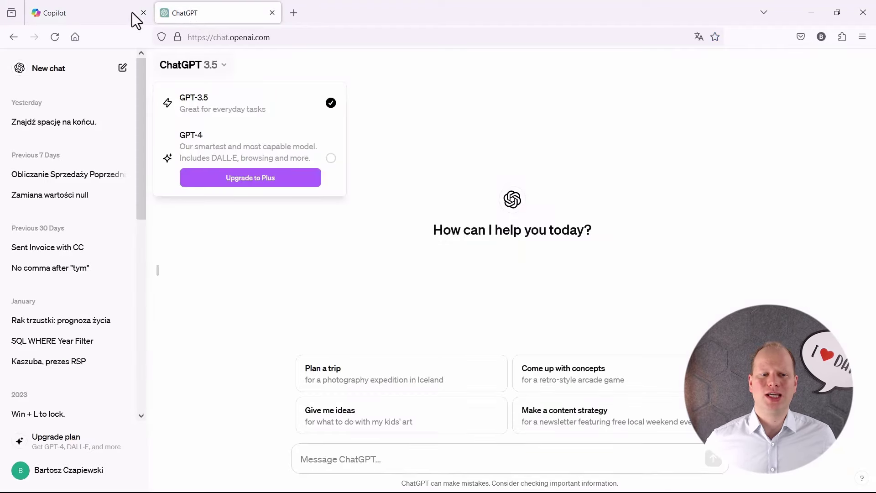
click(94, 13)
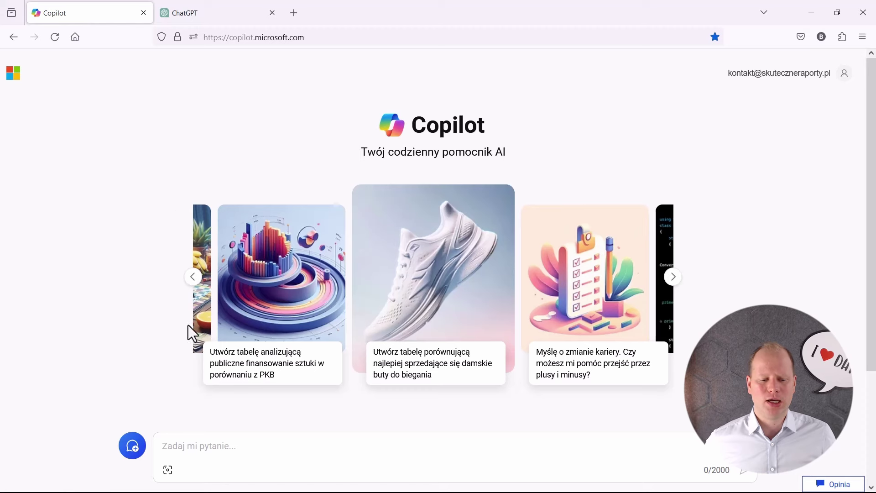
click(175, 446)
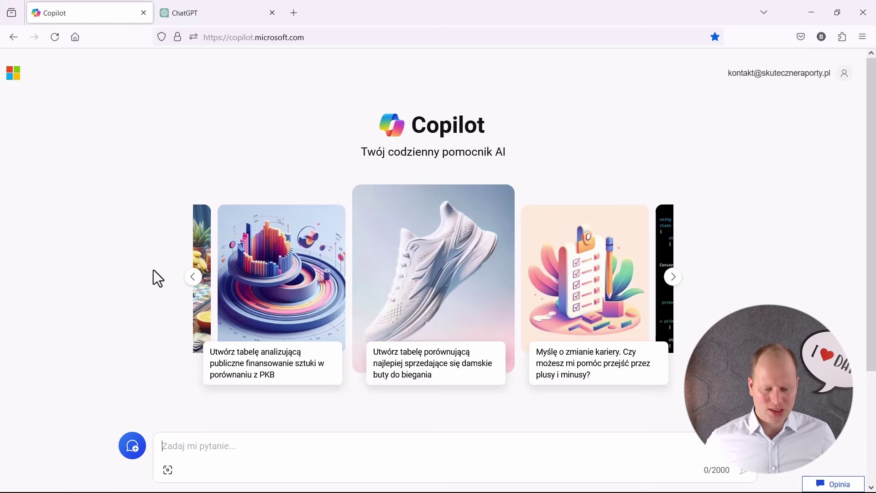
Paste the PESEL task into Copilot and ask for a B2 formula reading the PESEL from A2
key(ctrl+v)
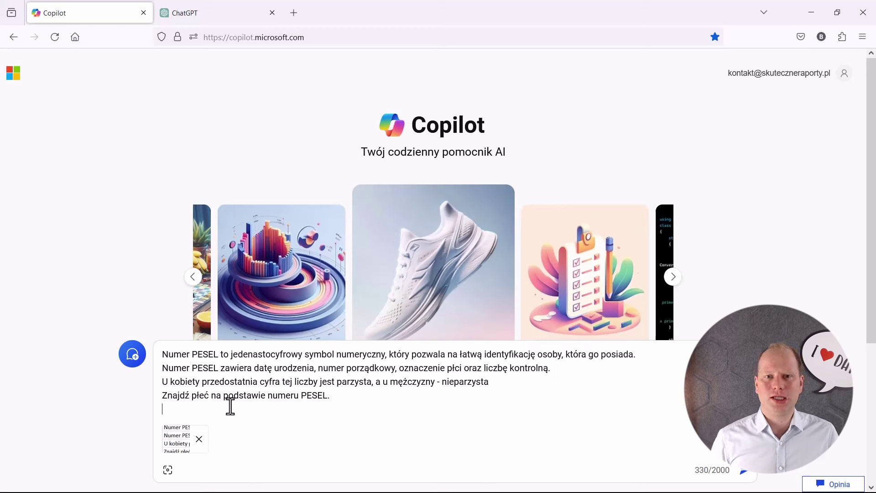
text(Pracuję w programie Excel i s)
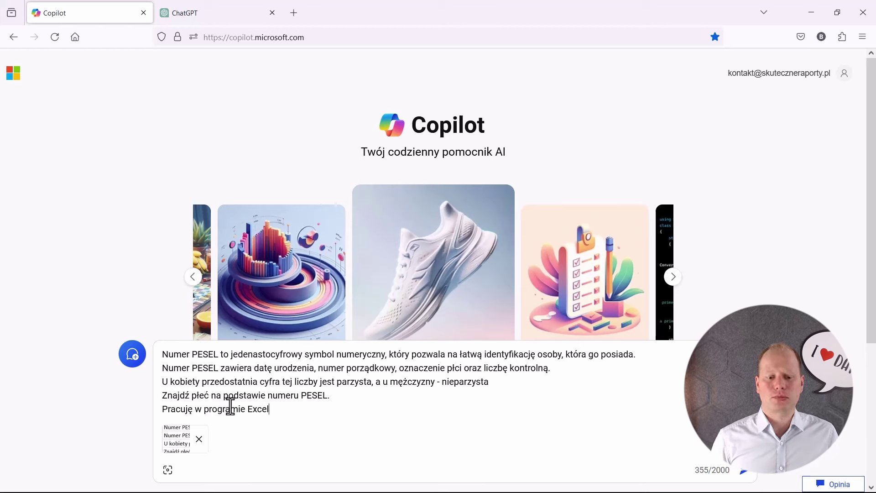
text(toję w komórce B2)
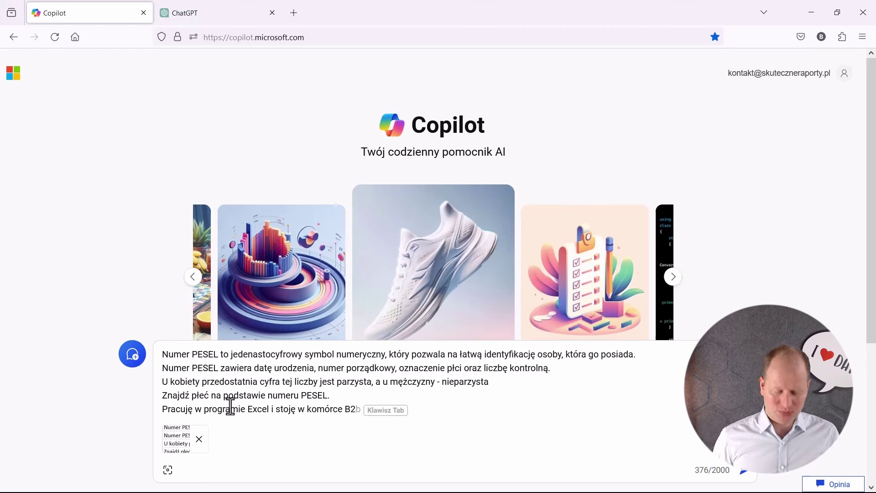
text(. )
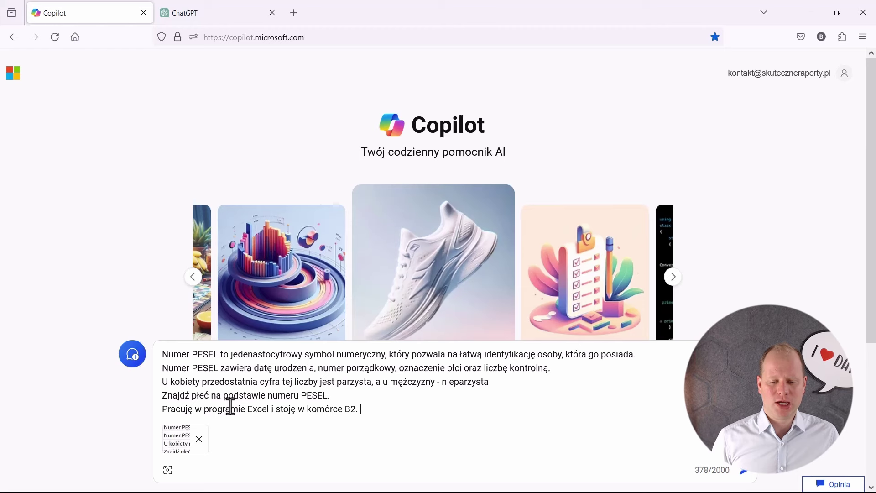
text(PESEL mam w komórce A)
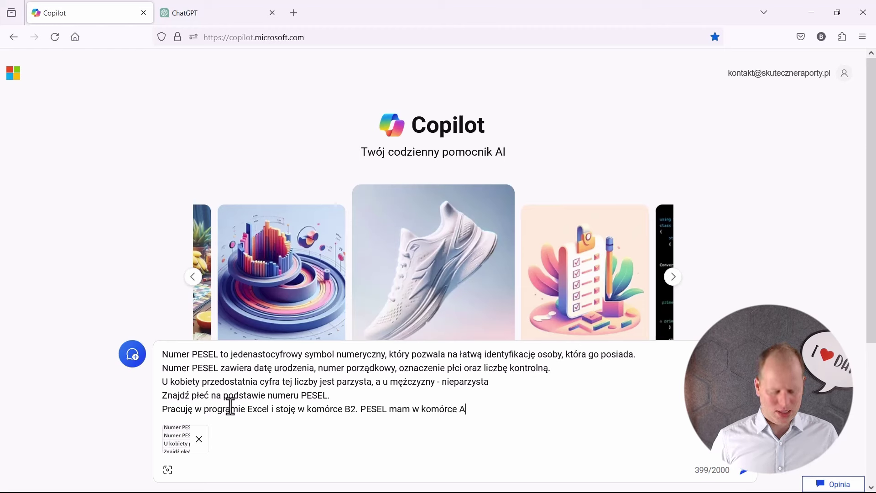
text(2. Przygotuj formułę)
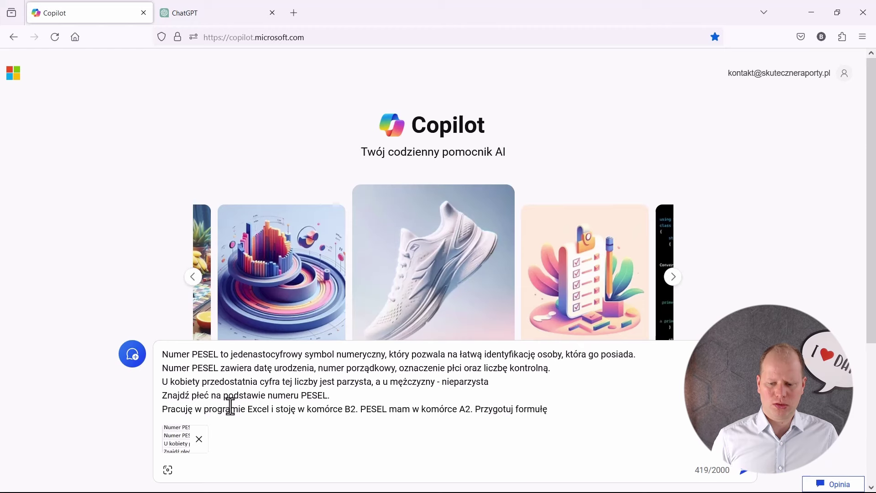
text(, którą wkleję d)
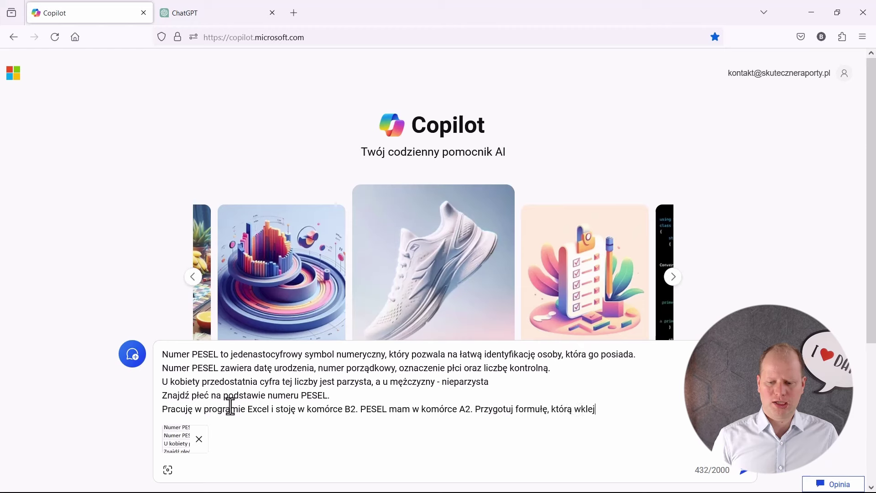
text(o komórki )
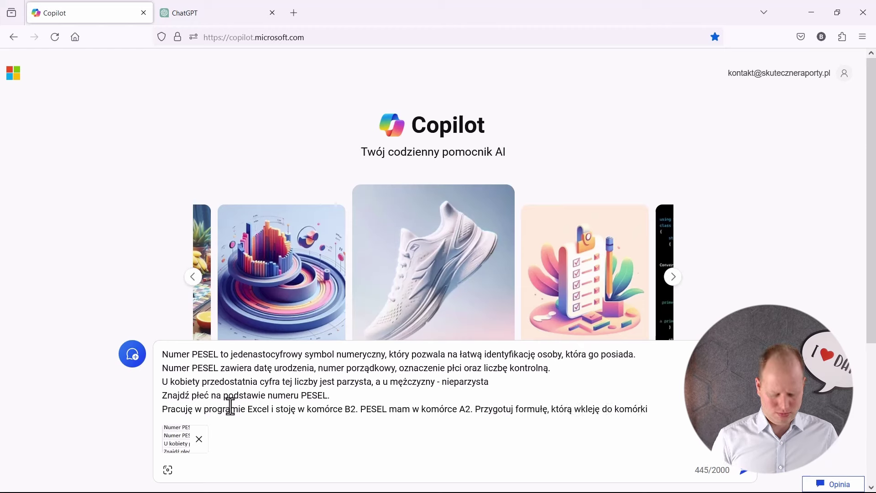
text(B2.)
key(Return)
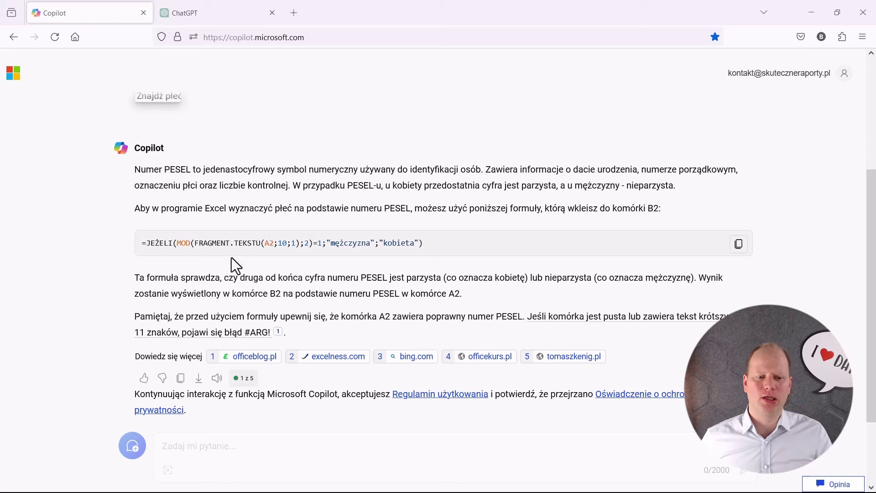
Copy Copilot's =JEŻELI(MOD(FRAGMENT.TEKSTU(A2;10;1);2)=1;…) formula and return to Excel
drag(144, 244, 435, 237)
key(ctrl+c)
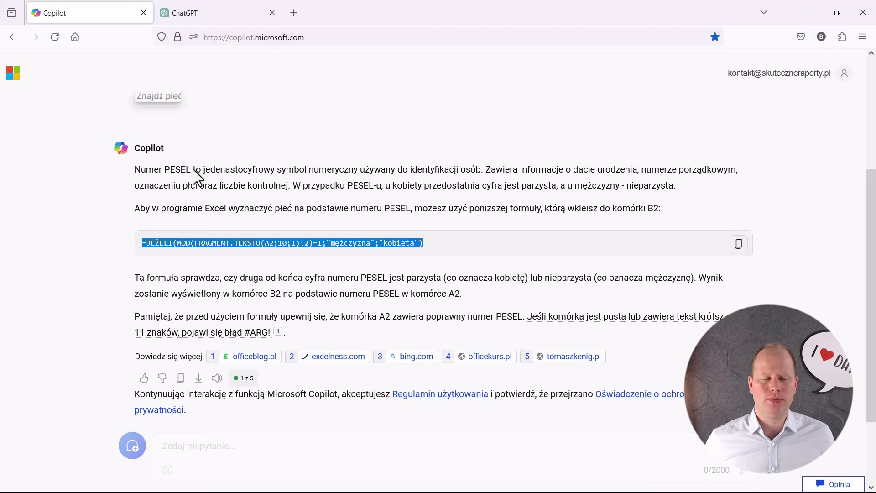
key(alt+Tab)
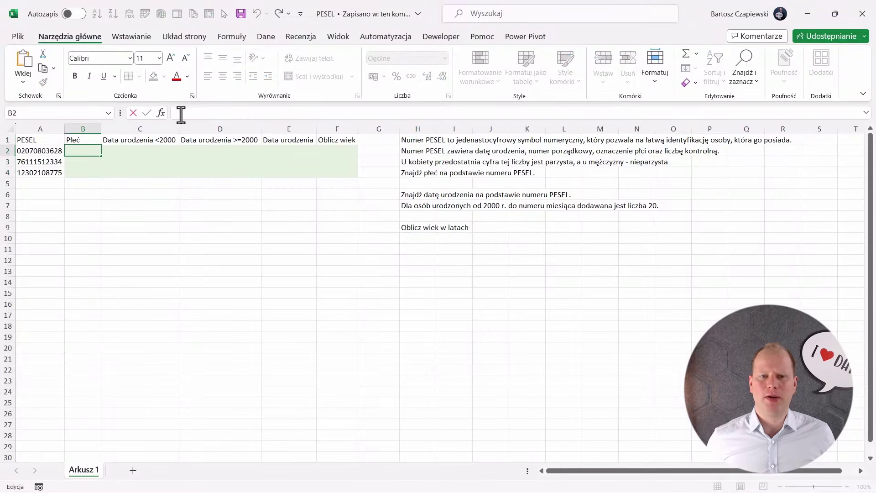
Paste the Copilot sex formula into cell B2
click(180, 115)
key(ctrl+v)
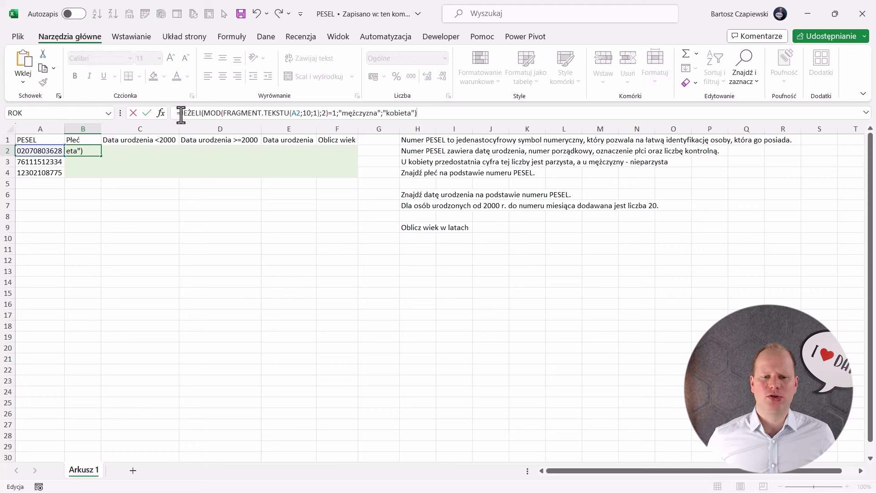
key(Return)
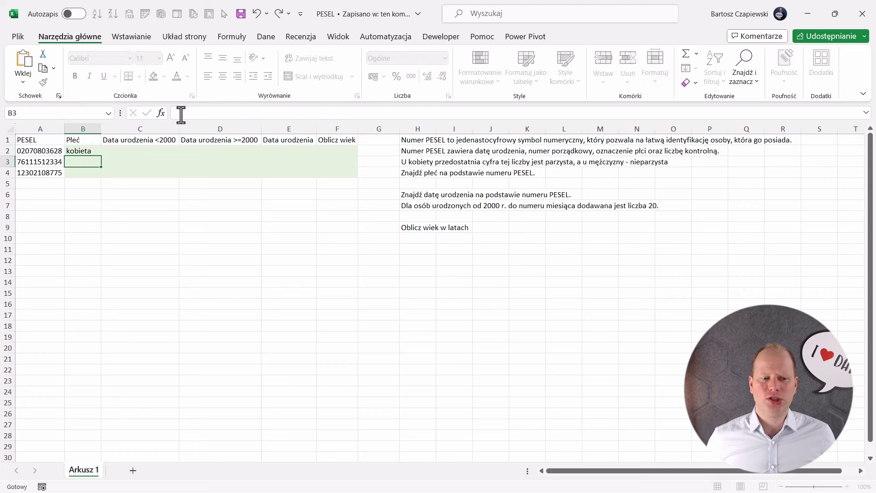
Fill the B2 formula down to B4, giving kobieta, mężczyzna, mężczyzna
click(75, 151)
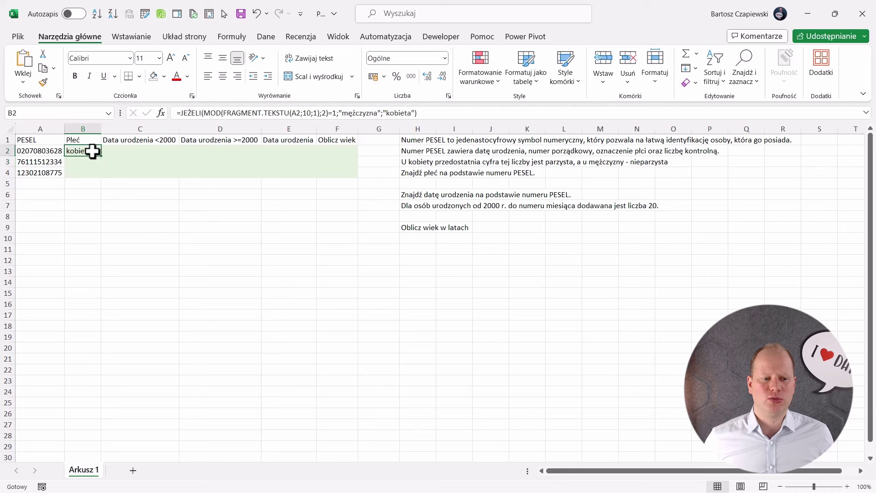
drag(101, 156, 102, 178)
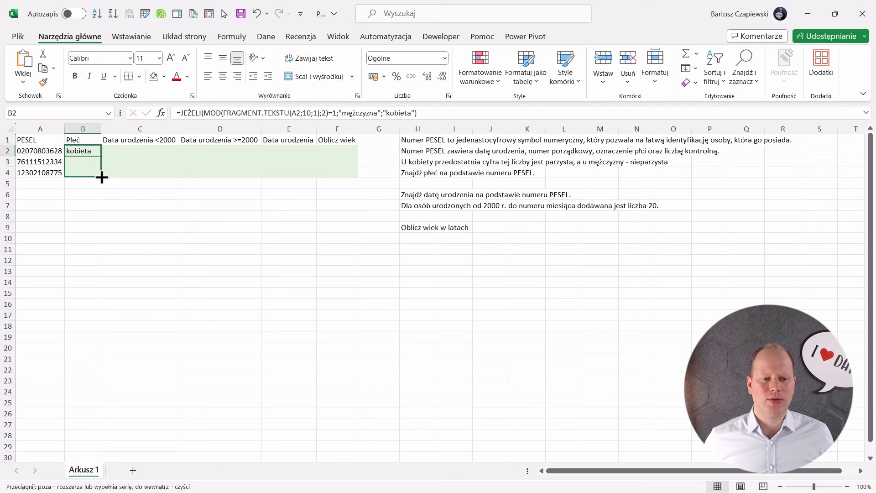
click(69, 151)
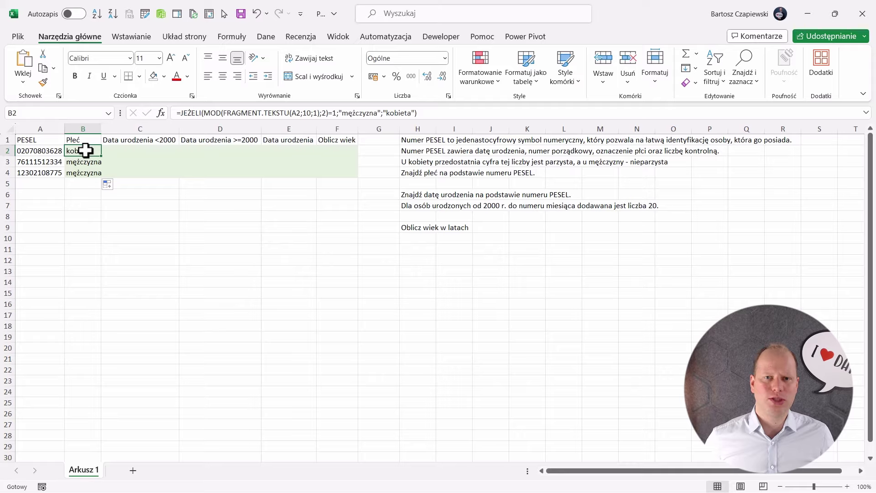
key(alt+Tab)
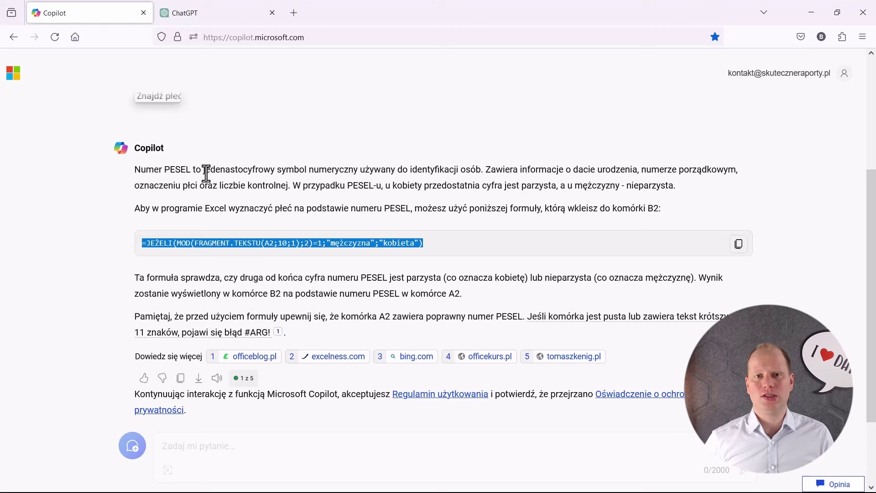
Paste the sex formula into Copilot with a request to explain it step by step
click(202, 445)
scroll(203, 445, up, 2)
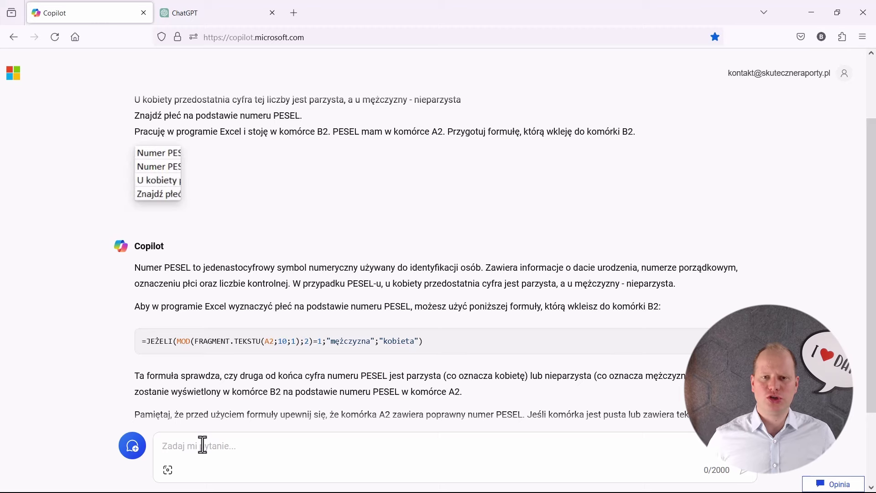
key(ctrl+v)
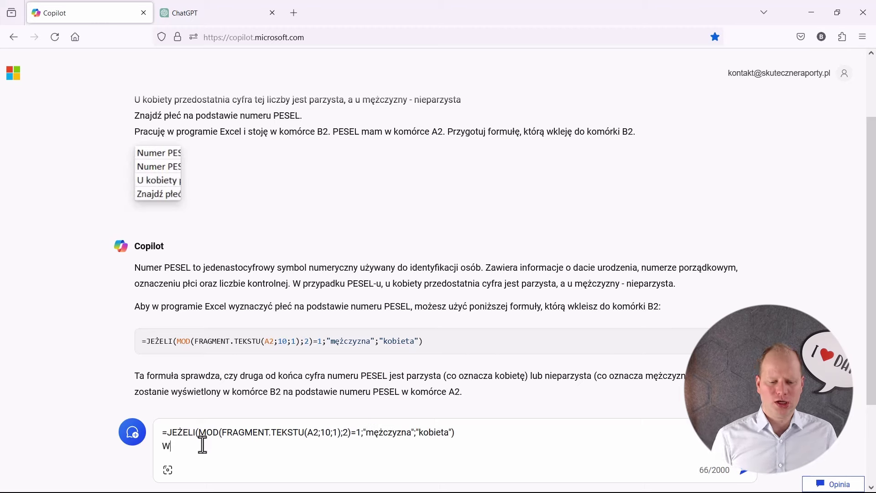
text(yjaśnij k)
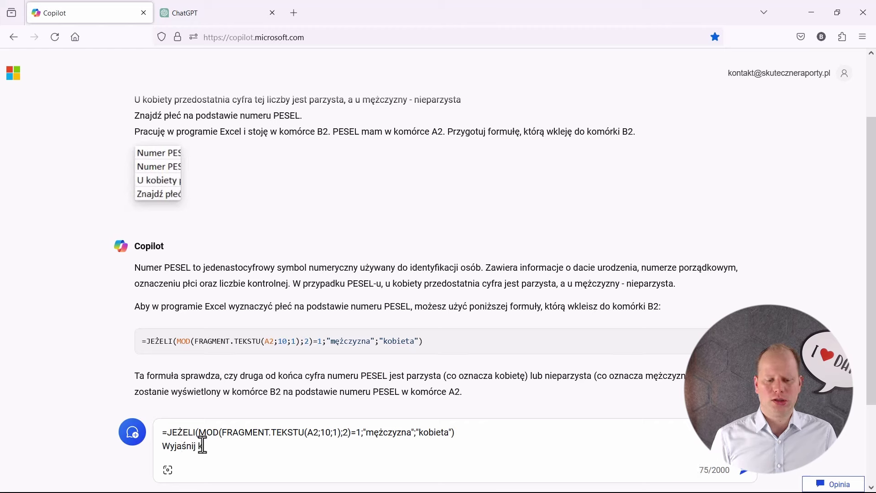
text(po kroku działanie tej formuły, która służy do szukania płv)
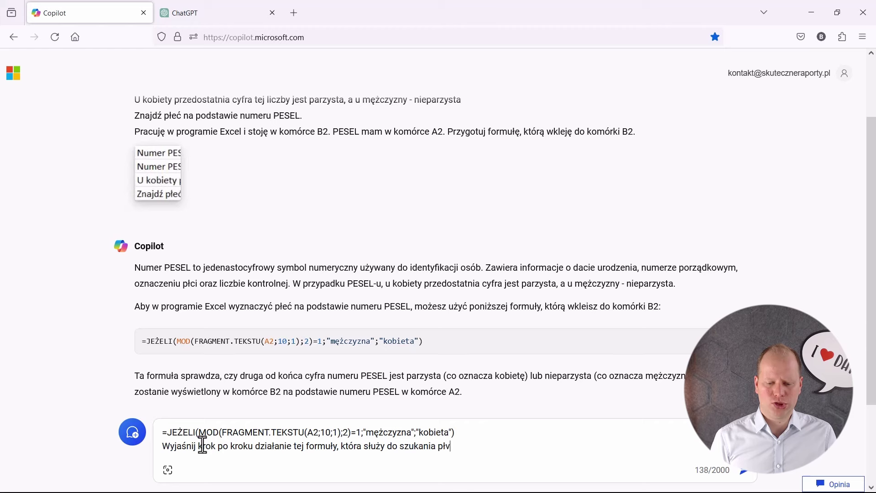
text(na podstawie numeru PESEL.)
key(Return)
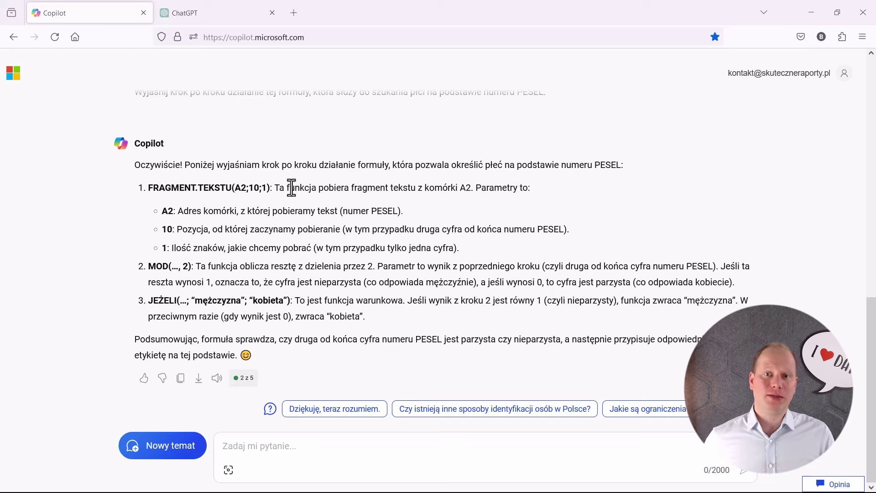
Highlight the MOD( part in point 2 of Copilot's step-by-step explanation
drag(147, 266, 174, 266)
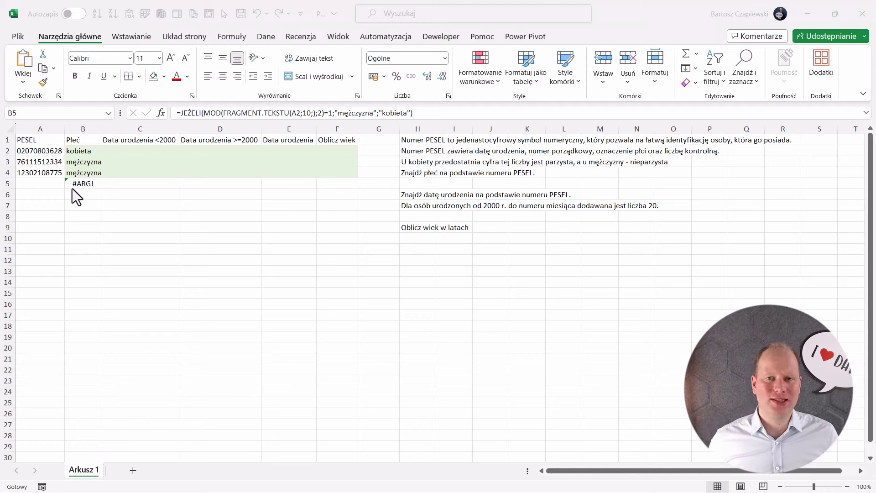
Copy the full broken sex formula from B5's formula bar, the one returning #ARG!
click(81, 184)
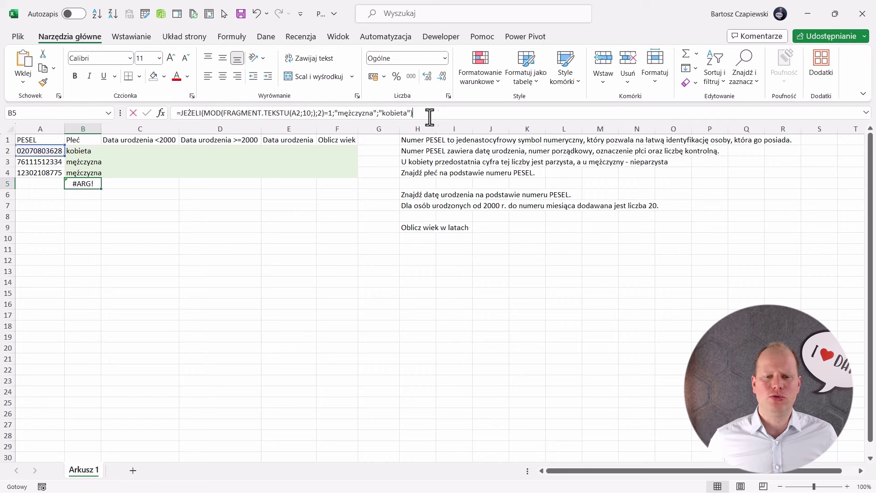
drag(415, 112, 176, 112)
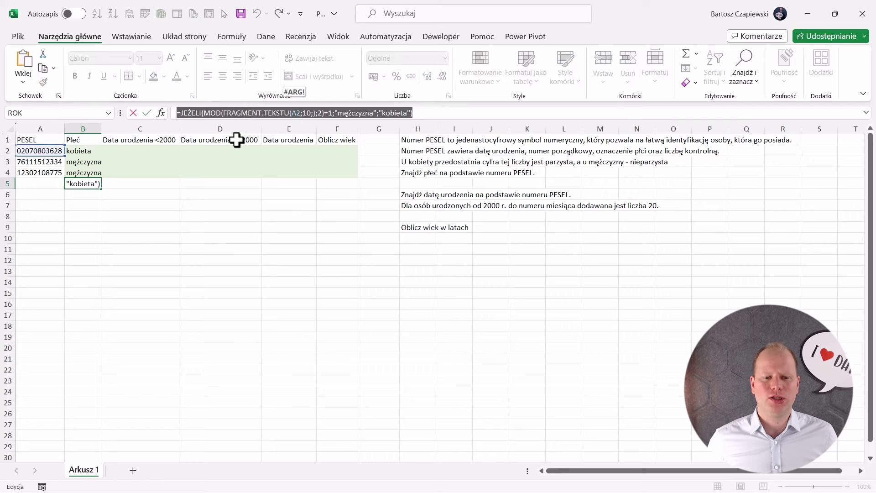
mouse_move(305, 113)
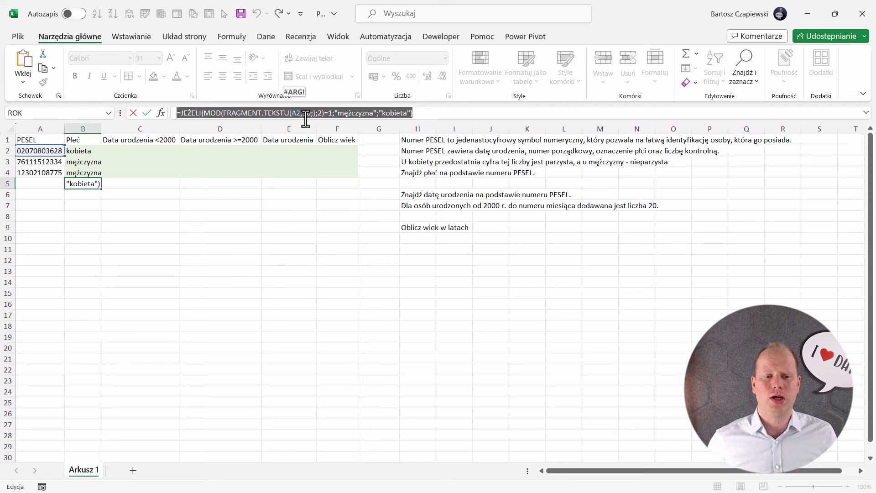
key(Escape)
key(alt+Tab)
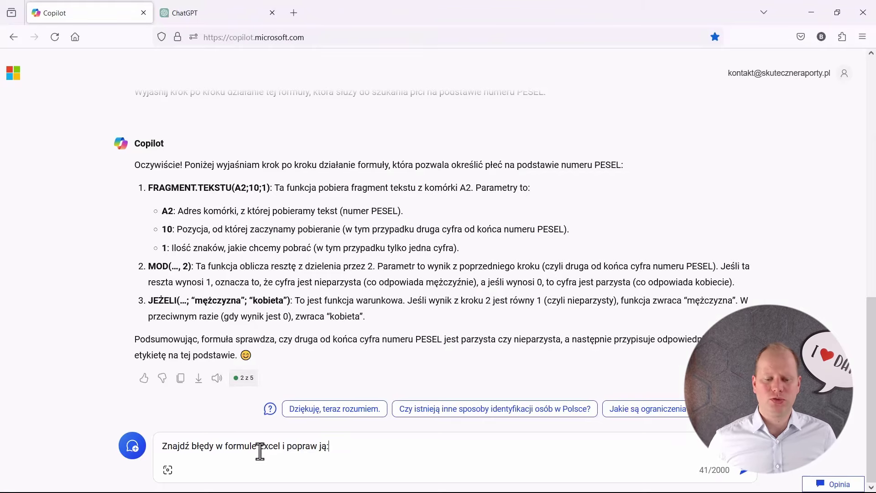
Send Copilot 'Znajdź błędy w formule Excel i popraw ją:' with the broken formula, then copy its fix
key(Return)
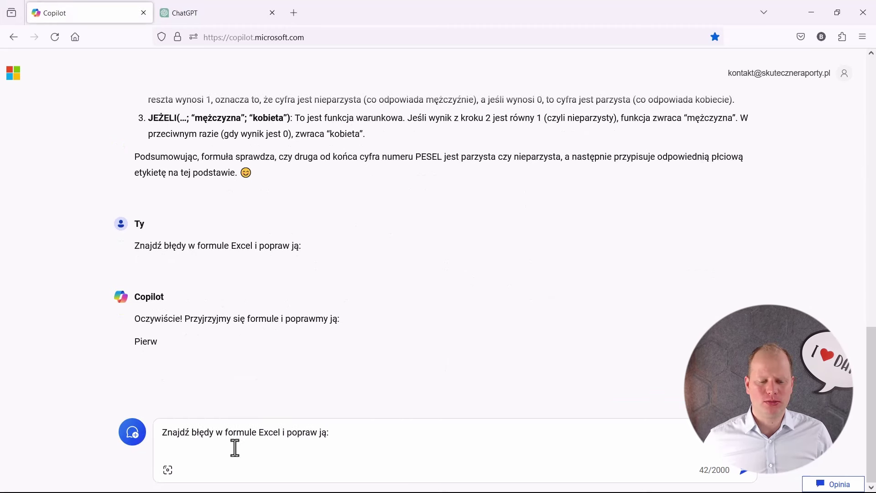
text(=JEŻELI(MOD(FRAGMENT.TEKSTU(A2;10;);2)=1;"mężczyzna";"kobieta"))
key(Return)
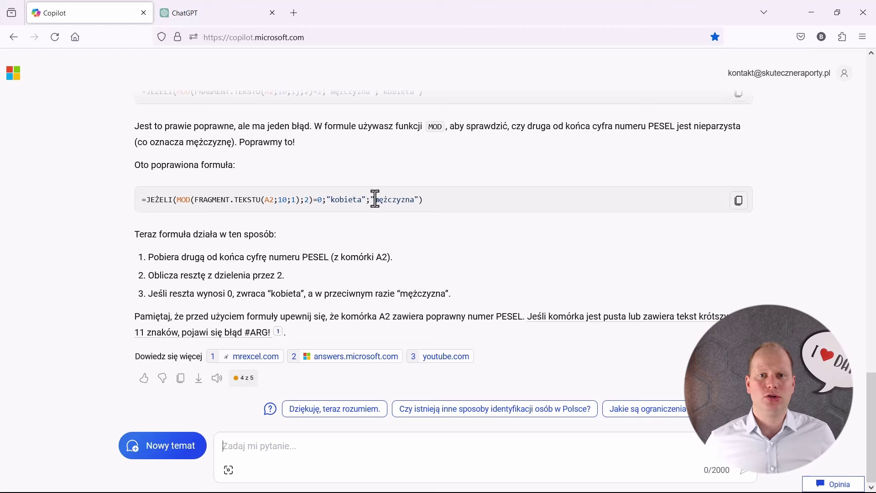
click(738, 200)
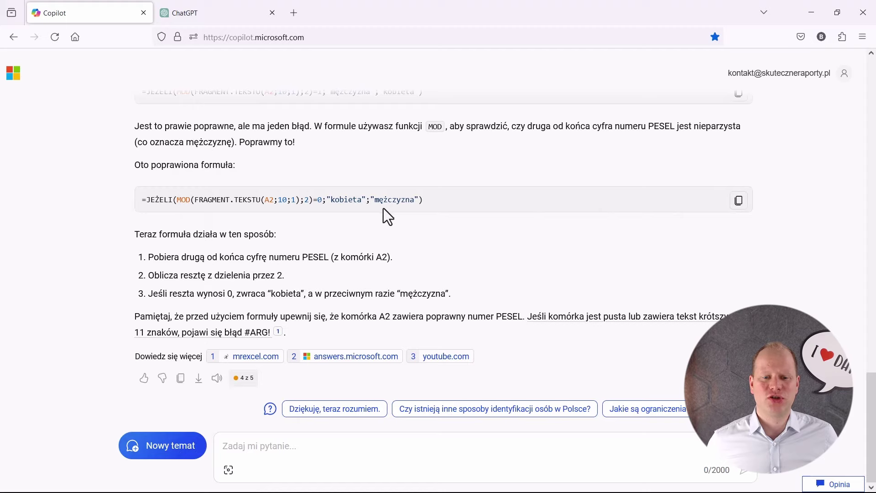
key(alt+Tab)
Overwrite B5's formula with Copilot's corrected version so B5 shows kobieta
drag(418, 114, 5, 106)
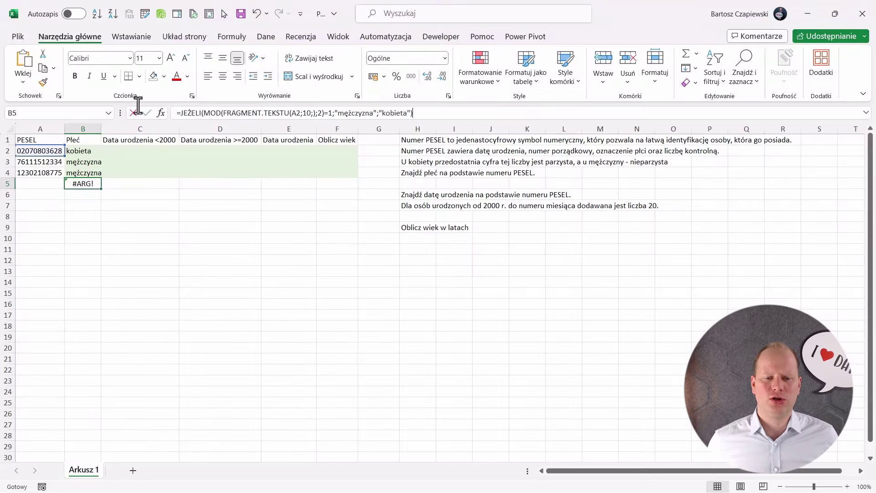
key(ctrl+v)
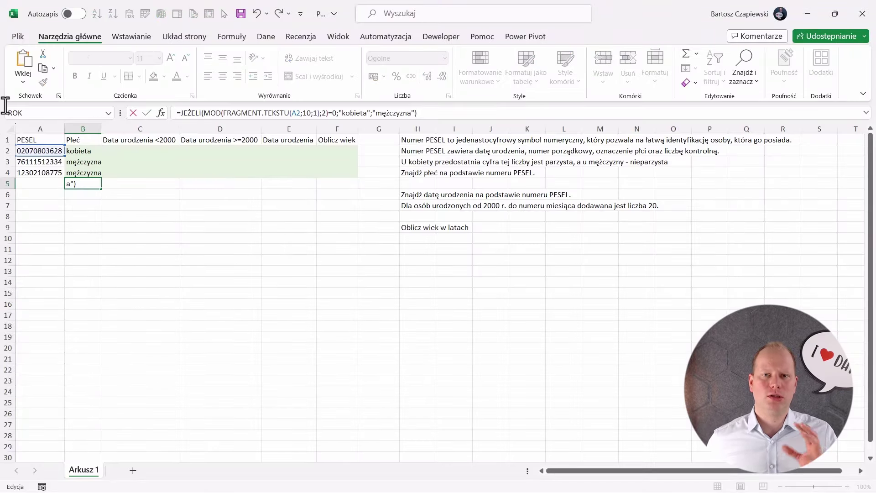
key(Return)
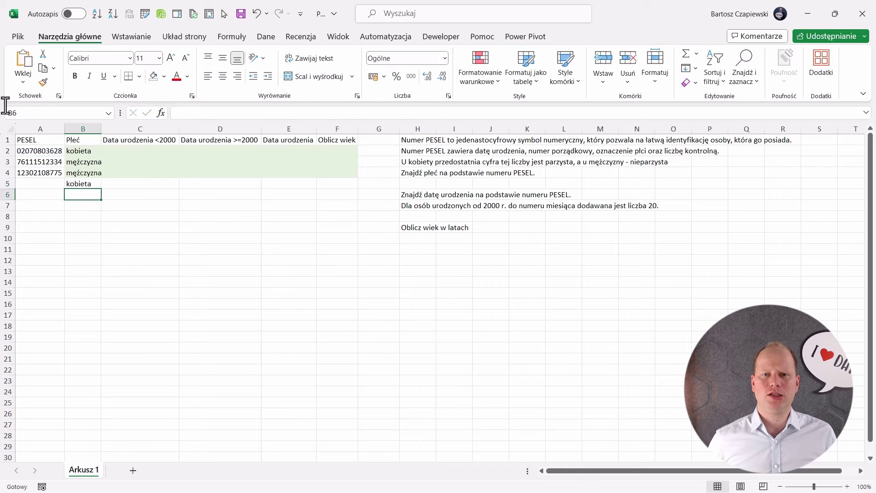
click(88, 179)
click(227, 113)
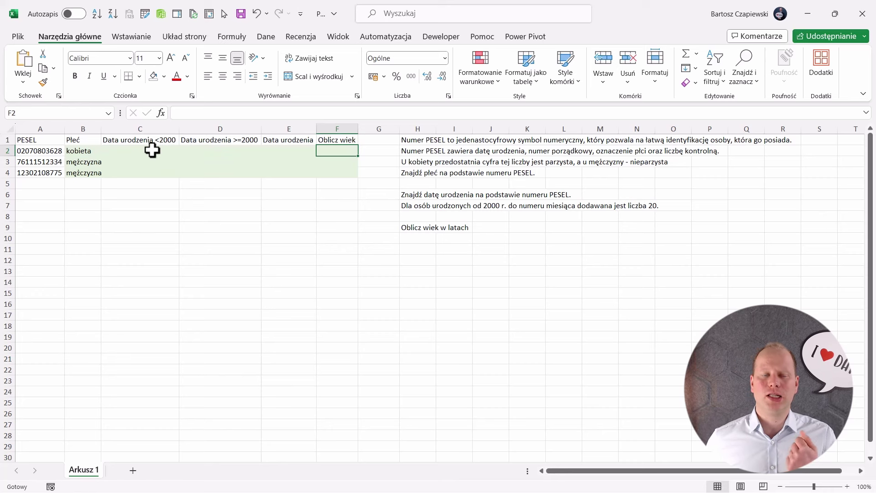
Walk through the birth-date-before-2000, from-2000, combined birth date and age columns in C2–F2
click(152, 150)
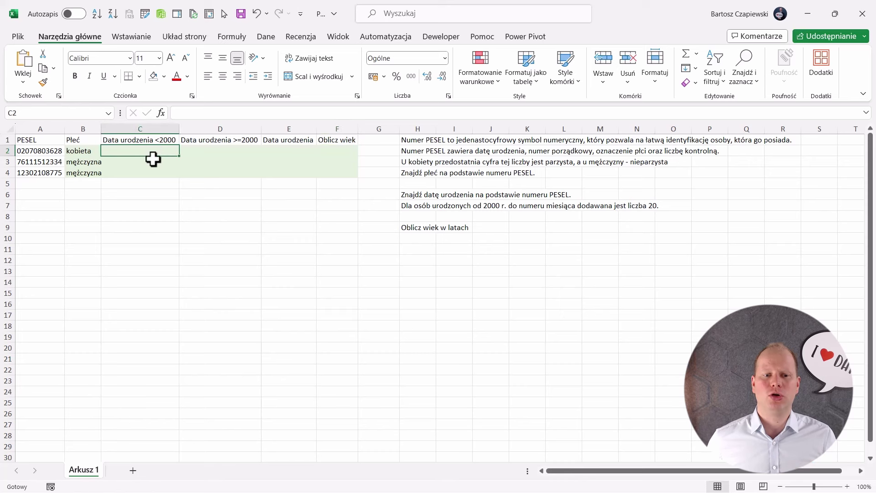
click(206, 152)
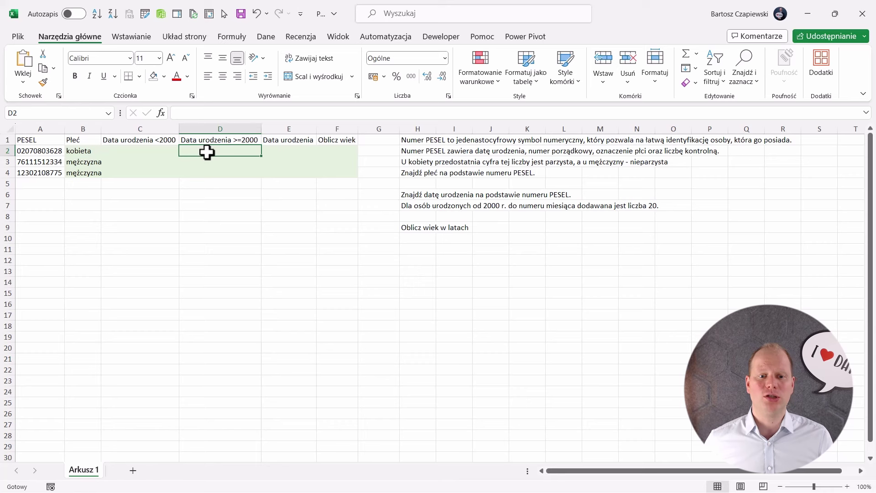
click(283, 150)
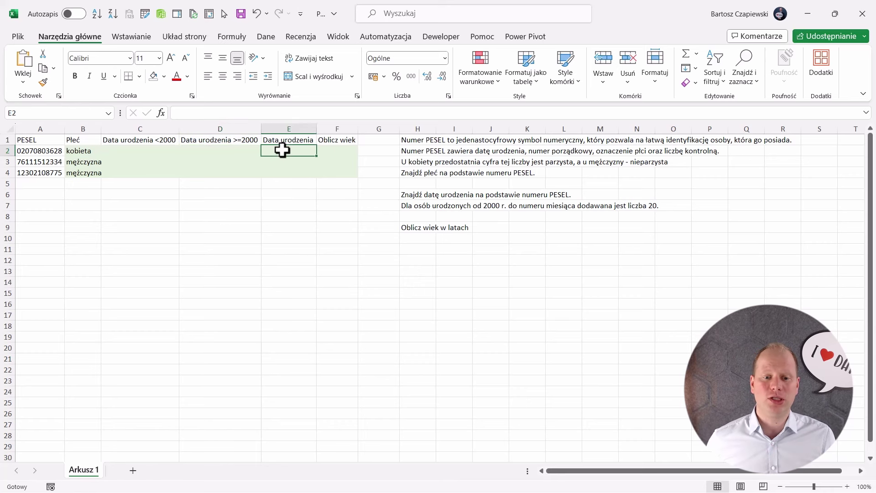
click(336, 151)
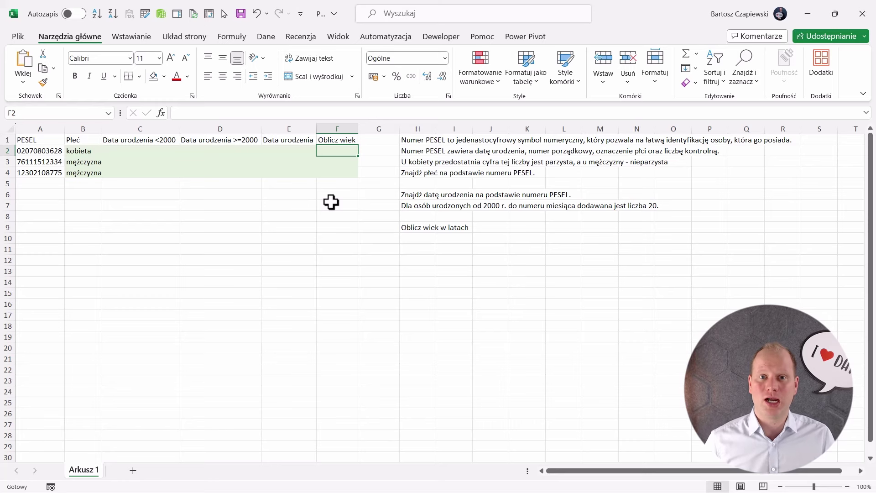
key(alt+Tab)
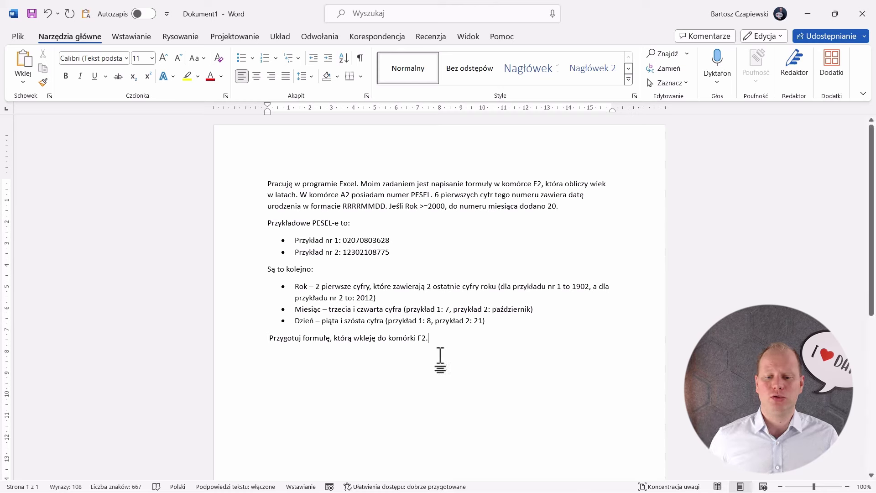
Select the whole prepared F2 age-formula prompt in Word and get Copilot's question box ready
triple_click(245, 181)
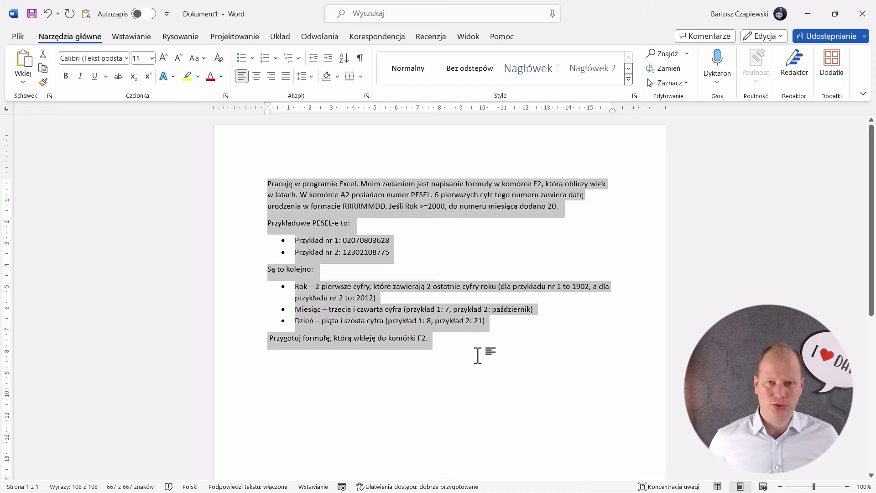
click(187, 445)
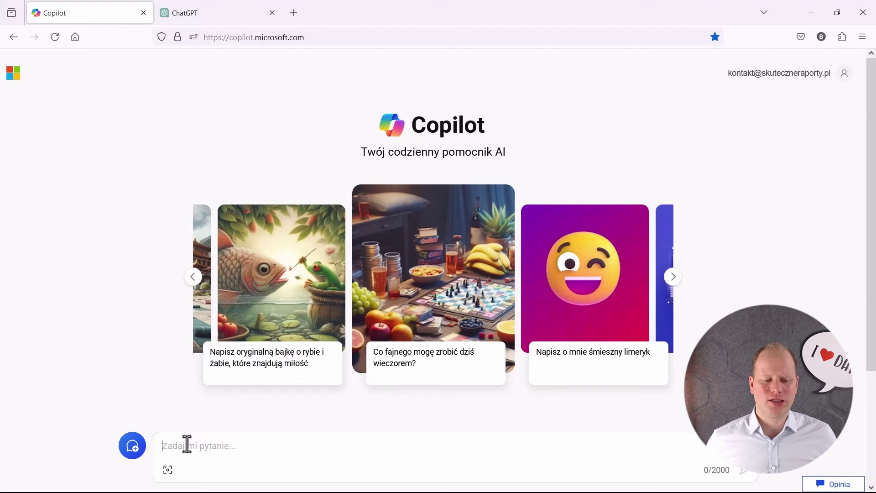
Send the age prompt to Copilot and copy the DATA-based birth-date formula it suggests
key(ctrl+v)
key(Return)
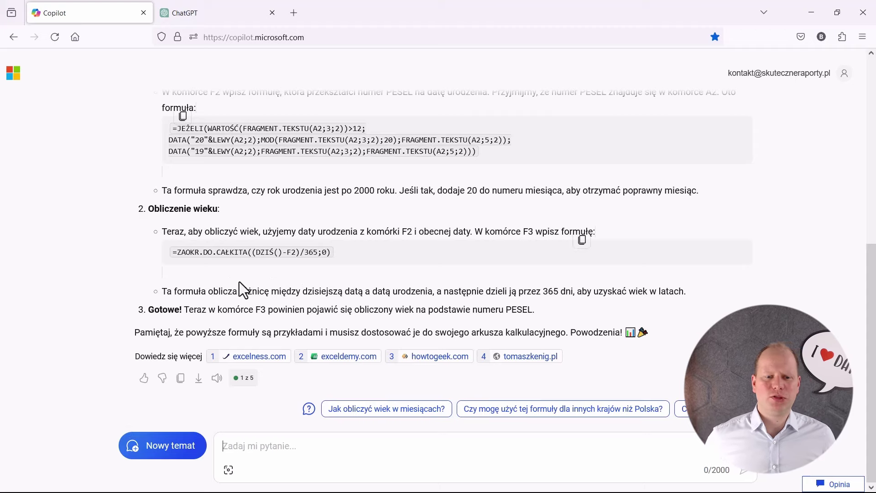
scroll(182, 109, up, 3)
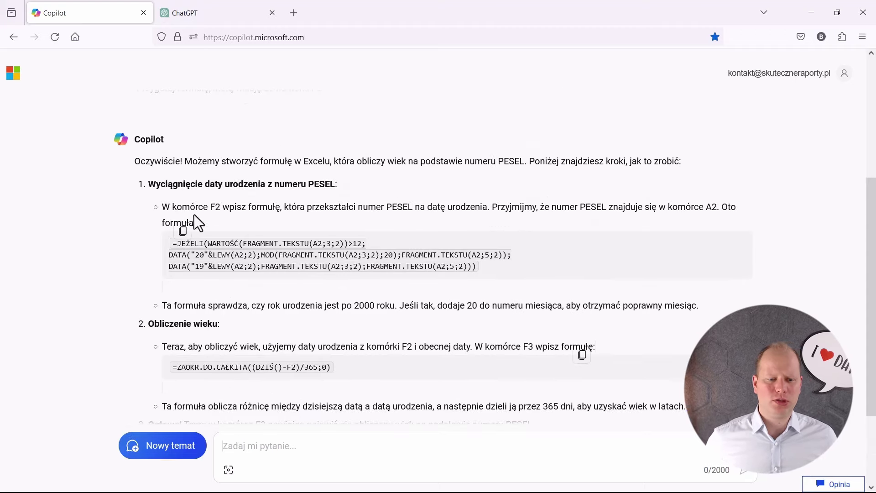
click(184, 232)
key(alt+Tab)
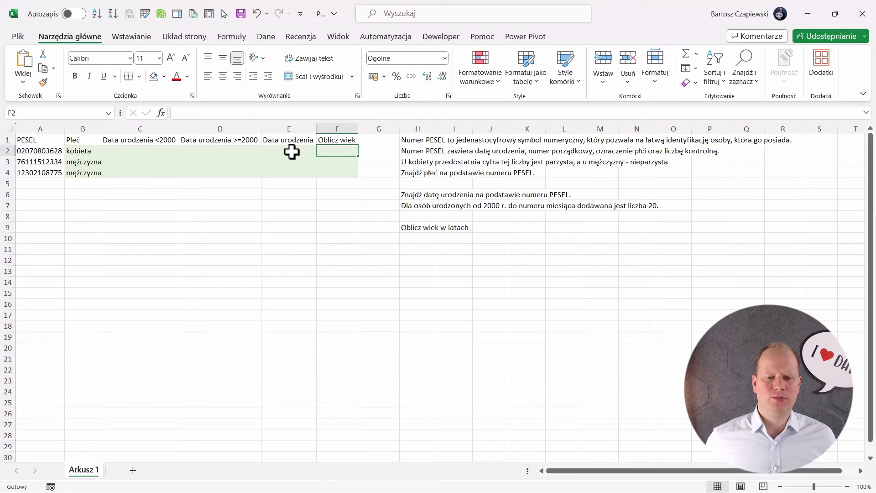
Paste Copilot's birth-date formula into E2 and format the cell as Short Date
click(291, 152)
click(230, 112)
key(ctrl+v)
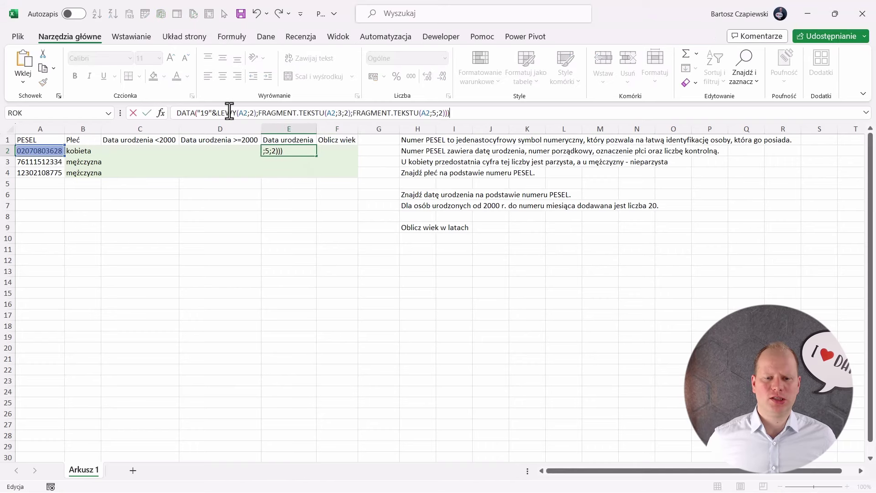
key(ctrl+Return)
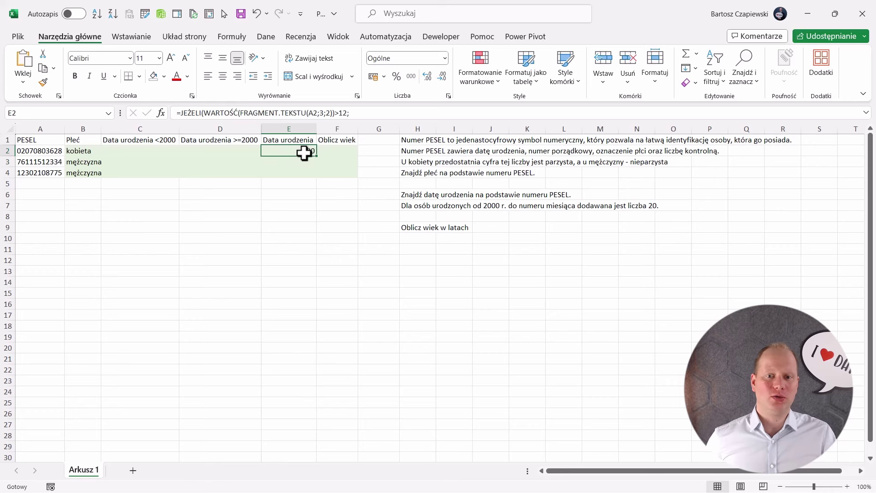
click(444, 57)
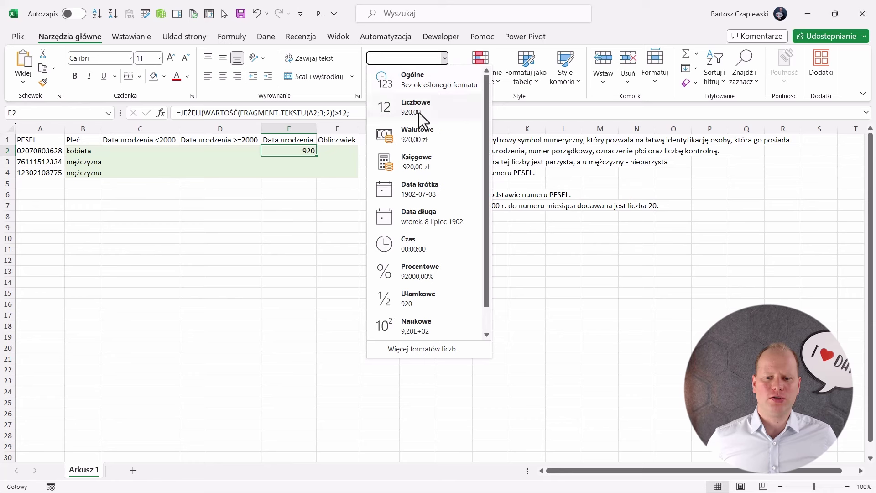
click(417, 190)
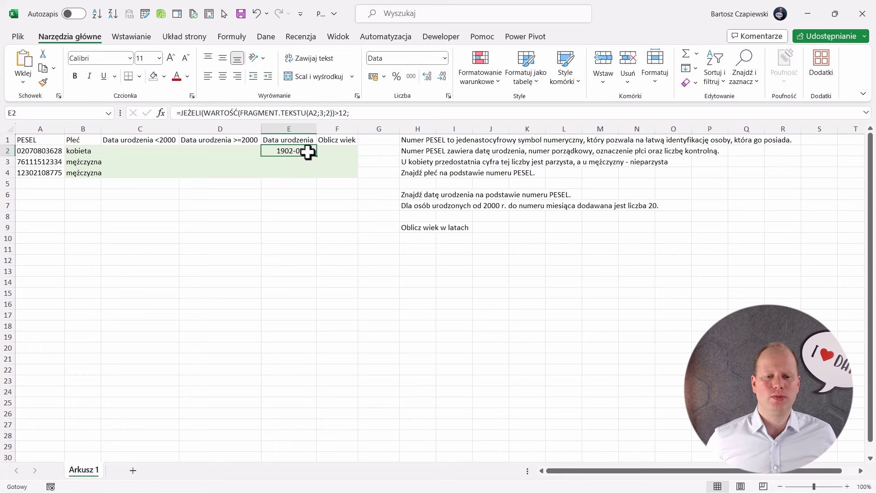
Fill the birth-date formula down to E4, showing 1902-07-08, 1976-11-15 and 2012-10-21
drag(316, 156, 316, 179)
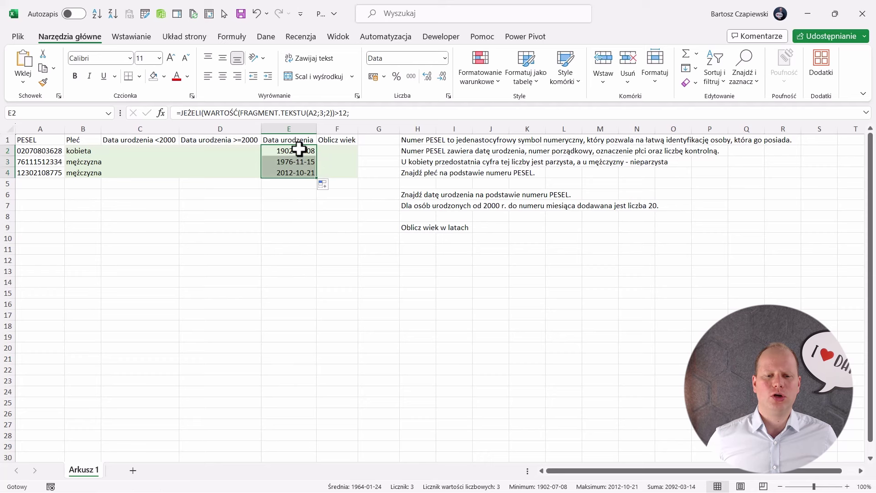
click(295, 148)
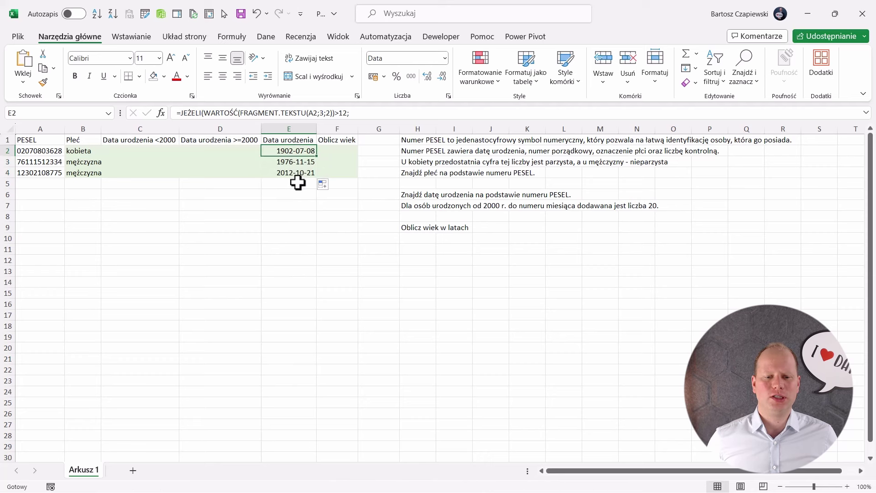
click(297, 184)
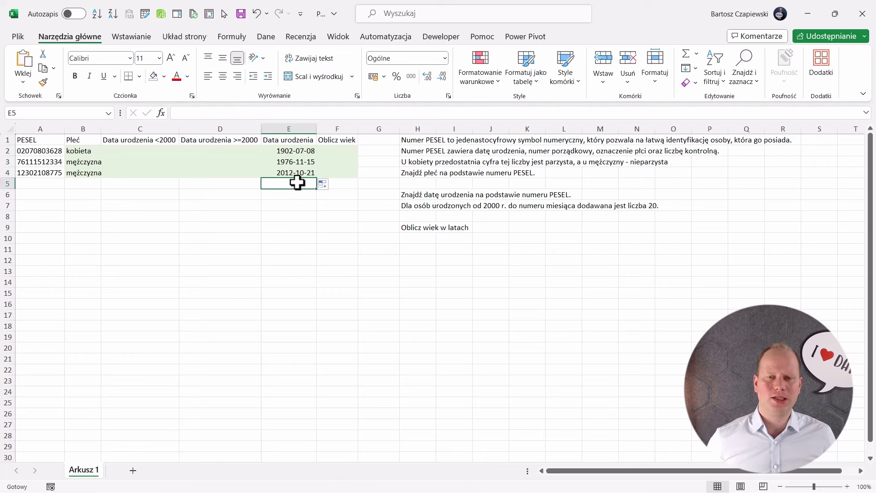
key(alt+Tab)
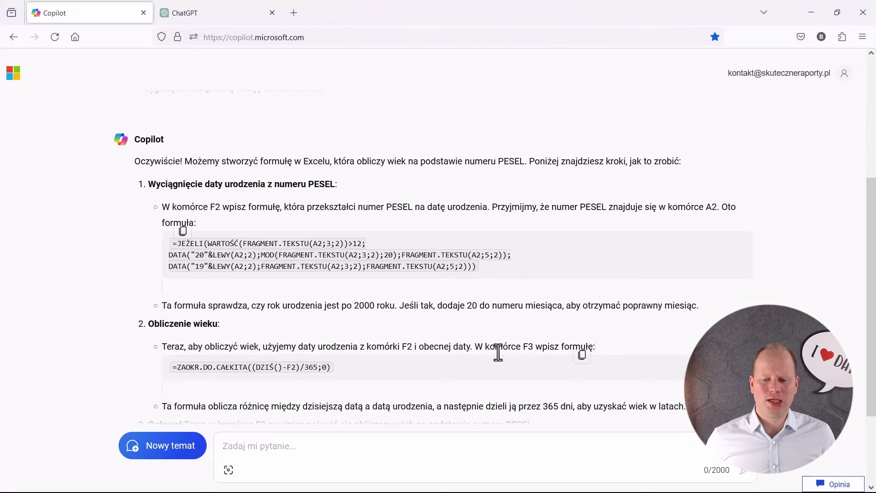
Copy Copilot's age formula =ZAOKR.DO.CAŁKITA((DZIŚ()-F2)/365;0)
click(581, 354)
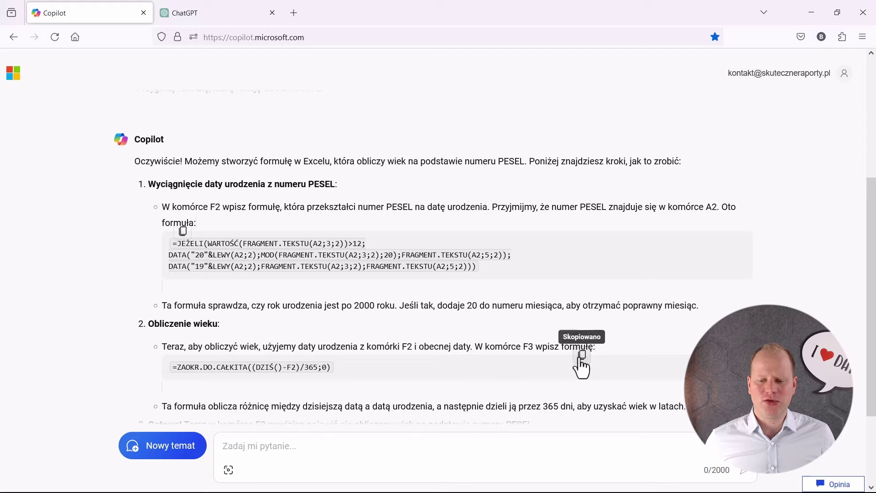
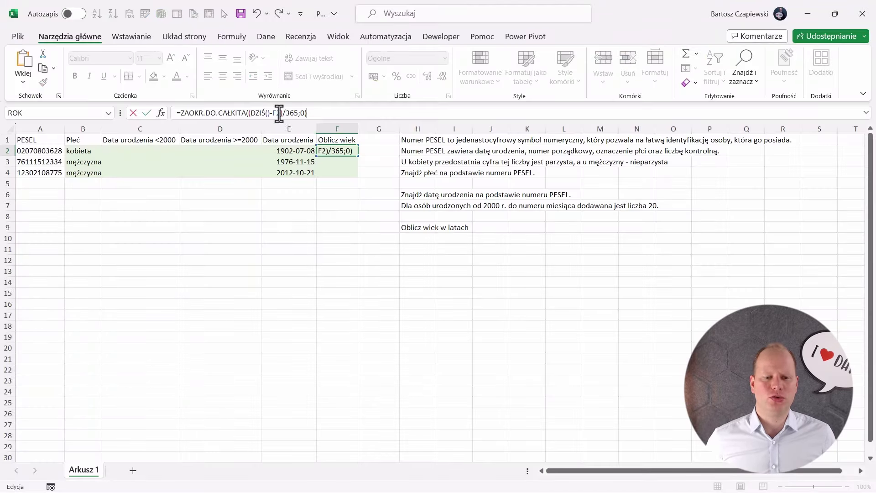
Fix F2's formula to =ZAOKR.DO.CAŁKITA((DZIŚ()-E2)/365;0) and fill it down through F4
double_click(275, 113)
text(e2)
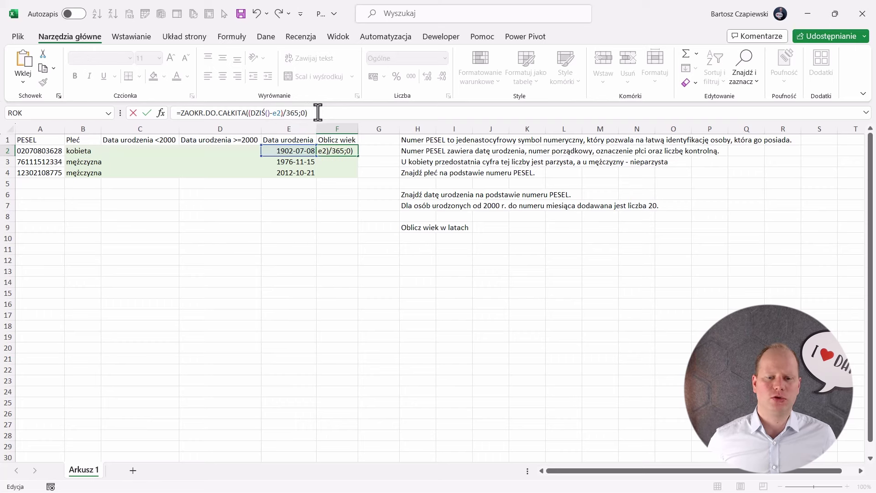
key(ctrl+Return)
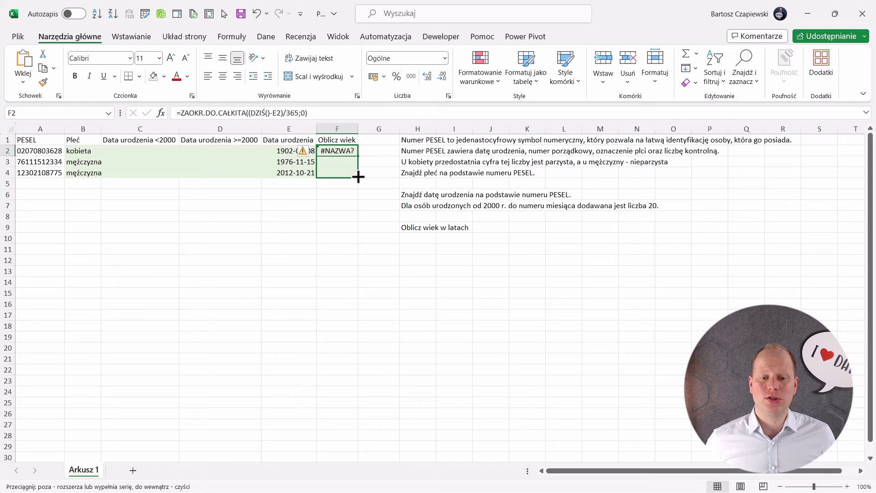
drag(358, 155, 357, 176)
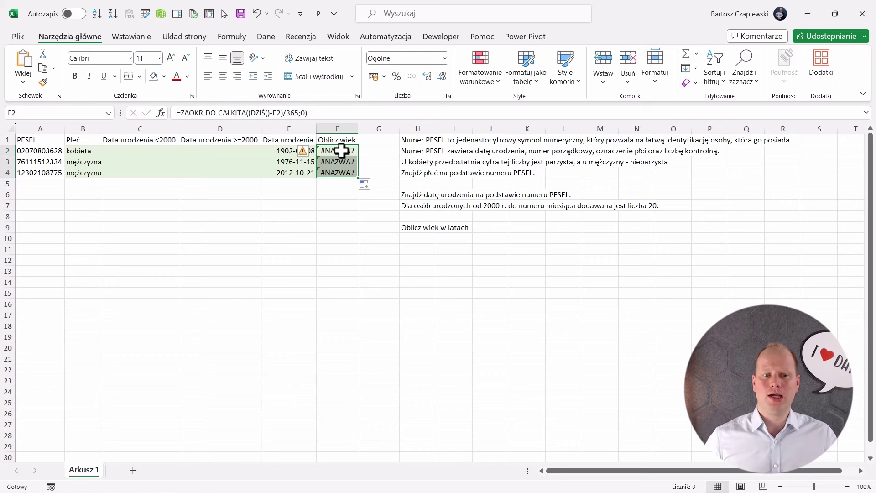
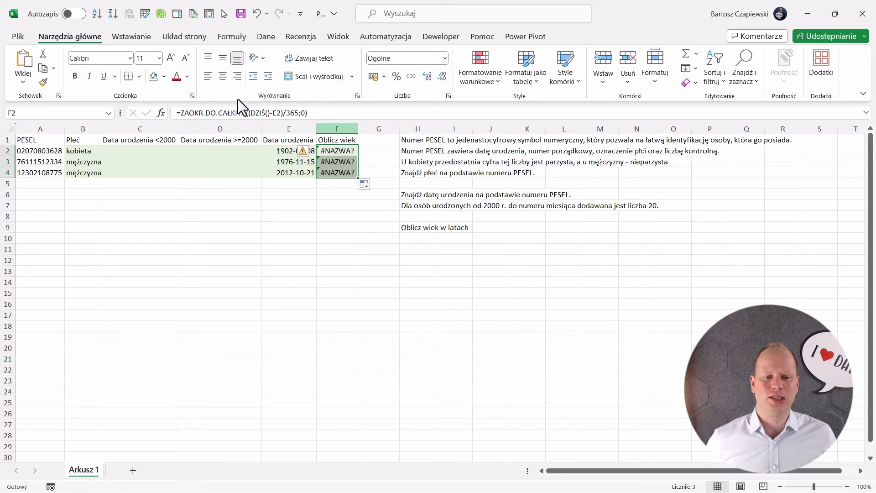
Correct F2's formula to =ZAOKR.DO.CAŁK((DZIŚ()-E2)/365), fixing the function name and removing the ;0 argument
click(313, 113)
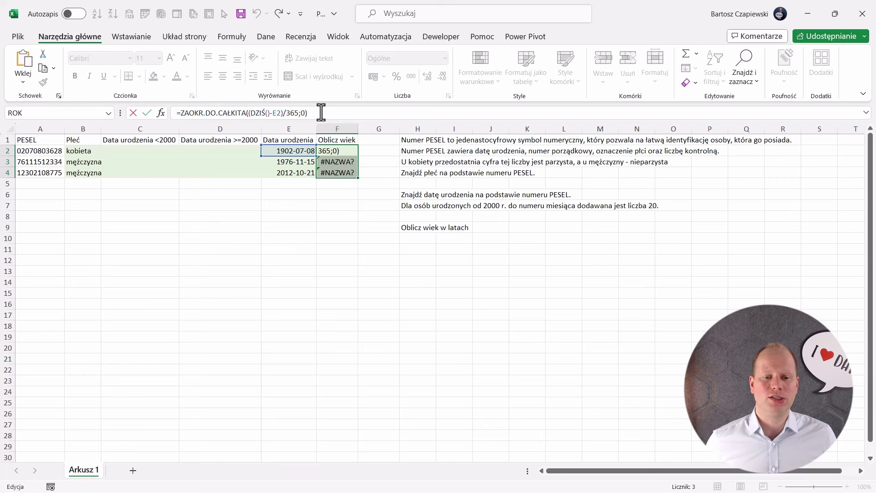
drag(321, 113, 131, 114)
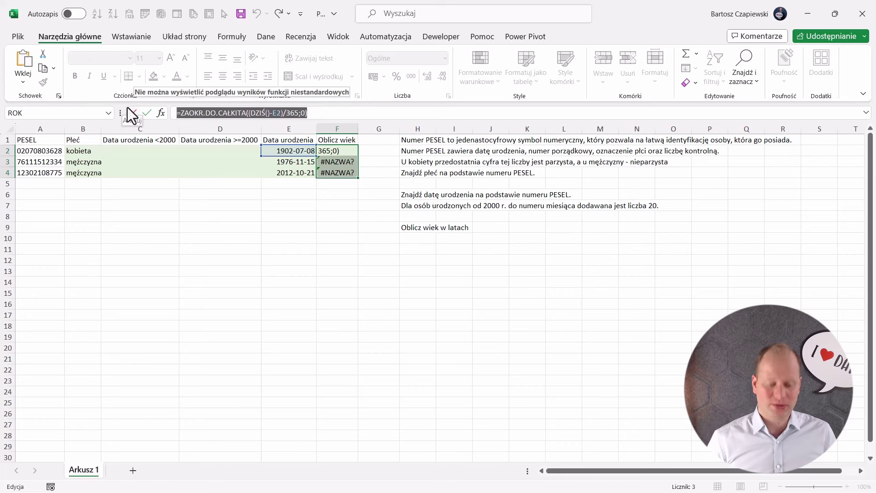
click(128, 109)
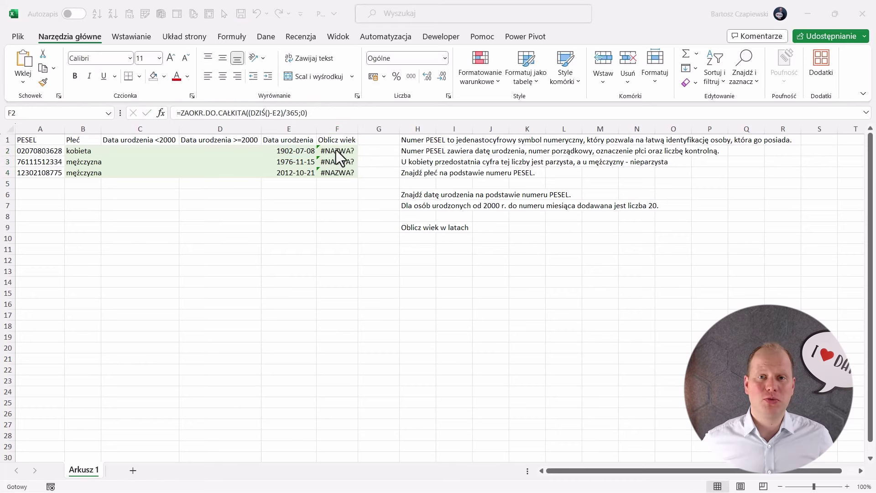
click(331, 151)
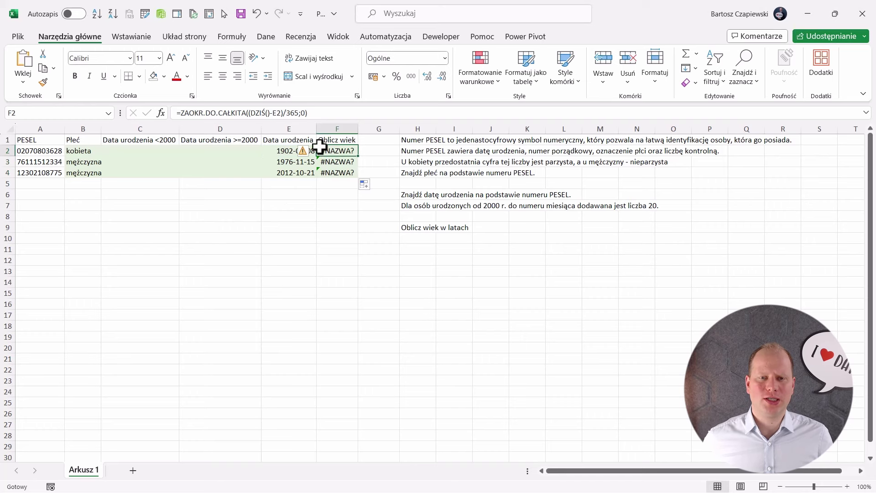
click(244, 114)
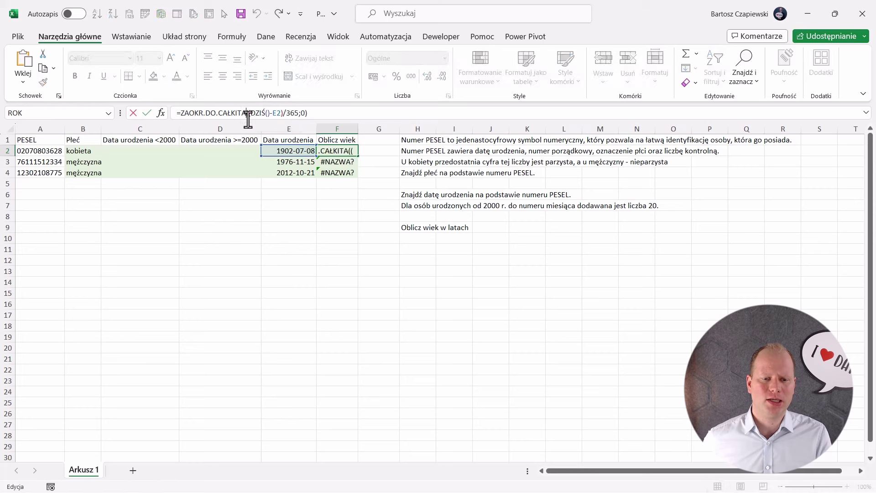
key(BackSpace)
key(BackSpace)
key(BackSpace)
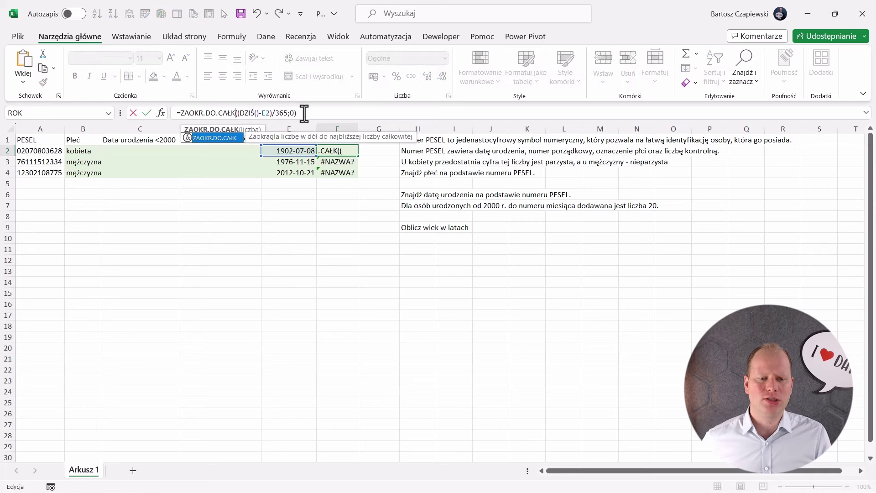
click(304, 114)
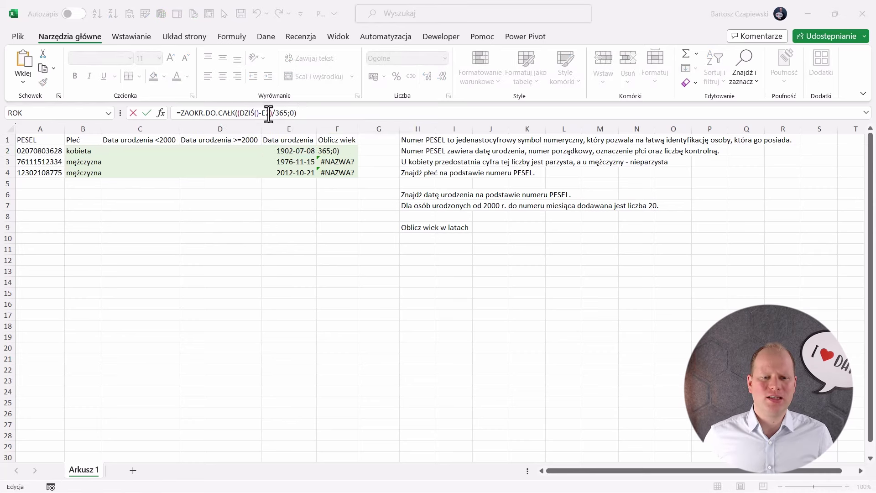
key(Left)
key(Left)
key(Left)
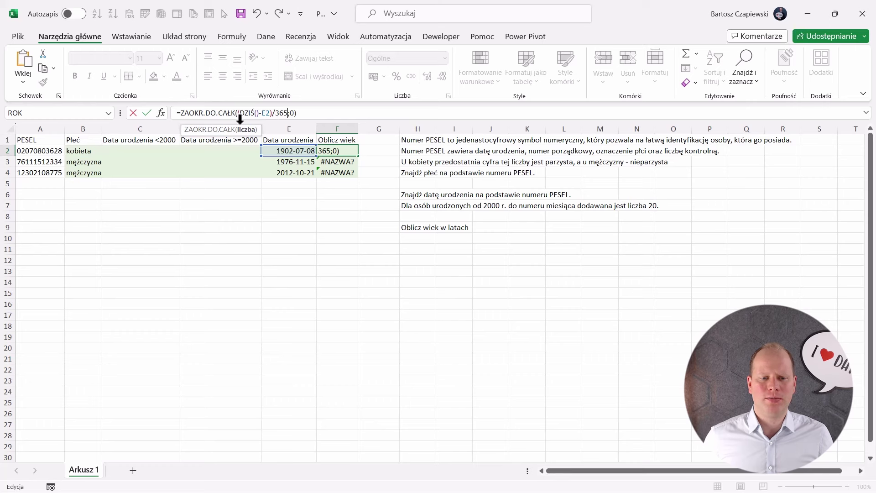
shift+click(324, 113)
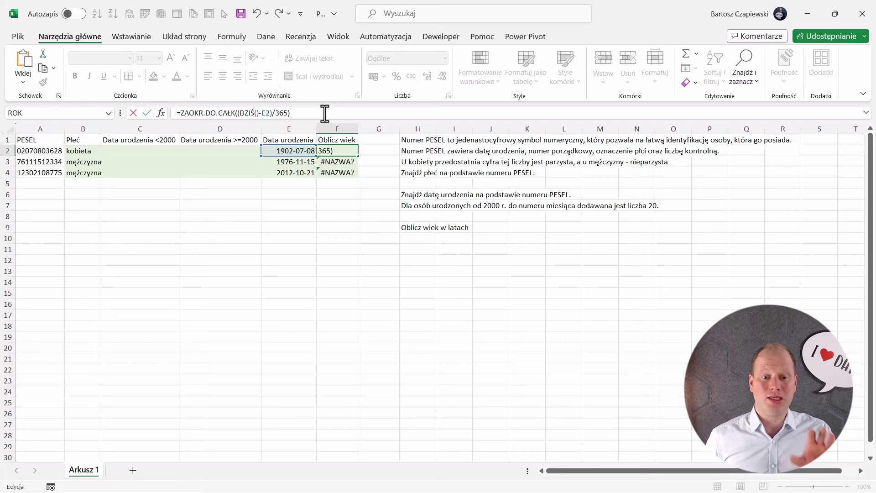
key(shift+Return)
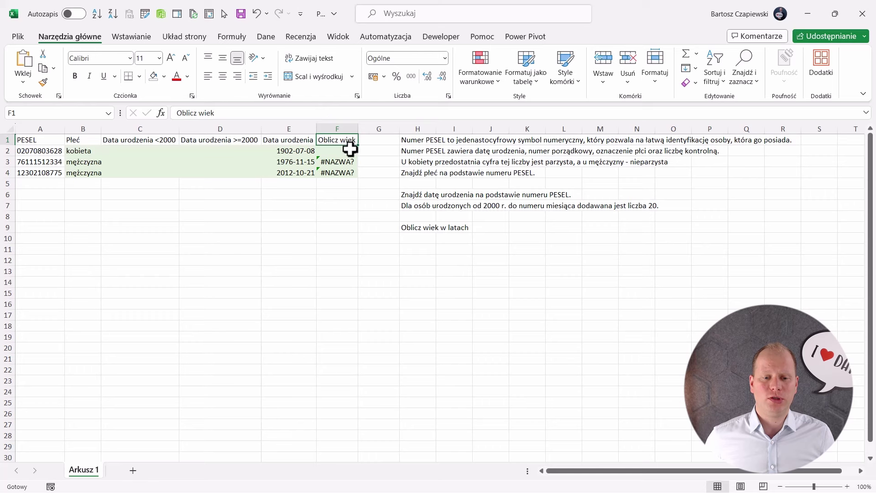
Fill the F2 age formula down to F4 so rows 3 and 4 show 47 and 11
click(350, 150)
drag(358, 155, 359, 175)
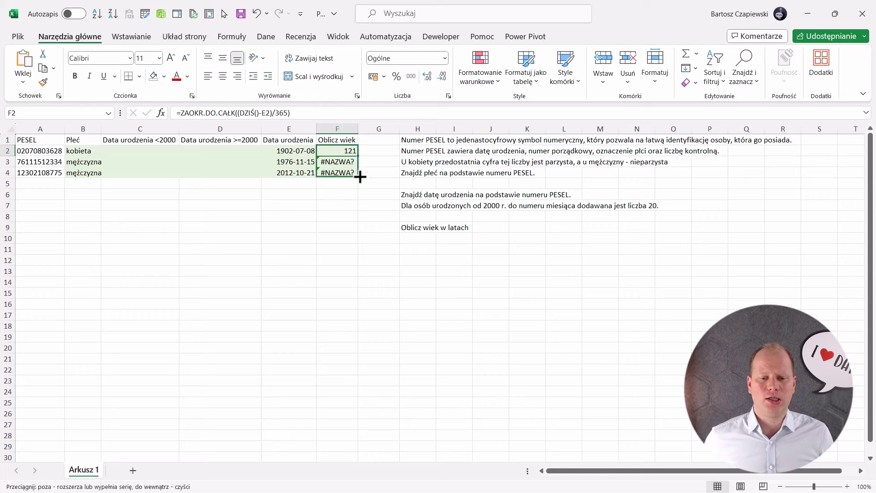
click(343, 152)
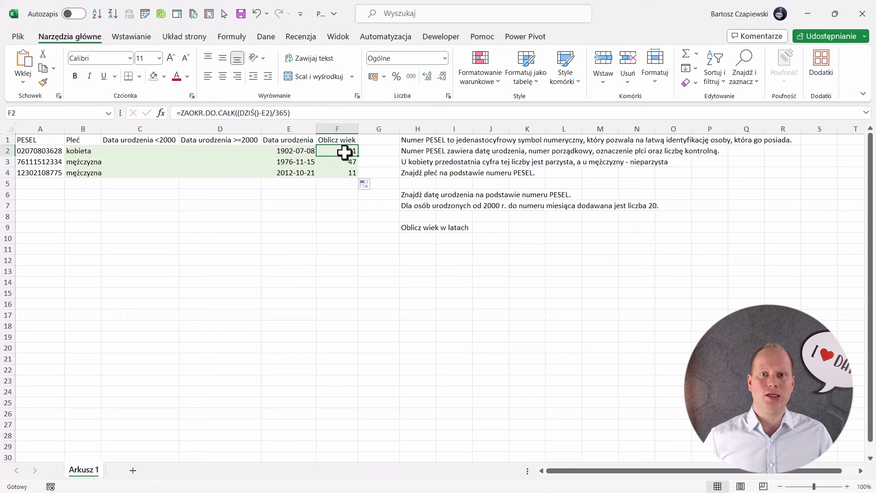